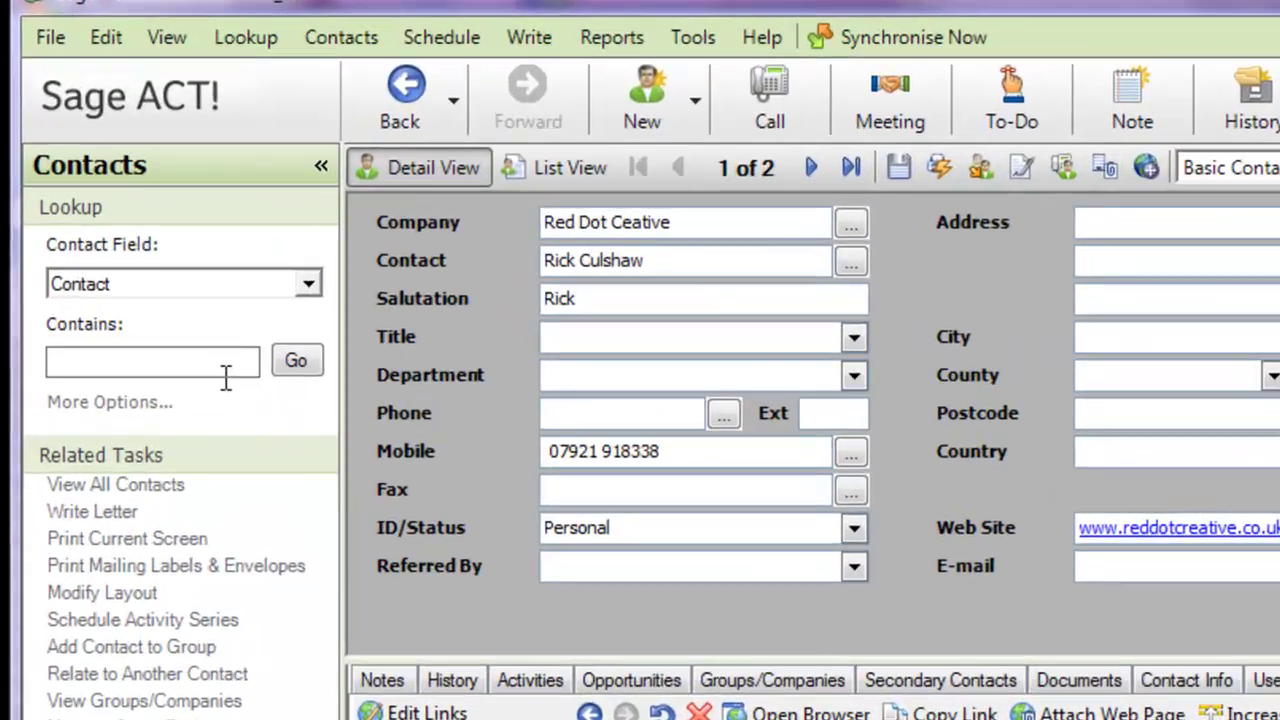
# Step: Look up the BluebirdCRM contact by name in the Lookup Contains box
pyautogui.click(188, 239)
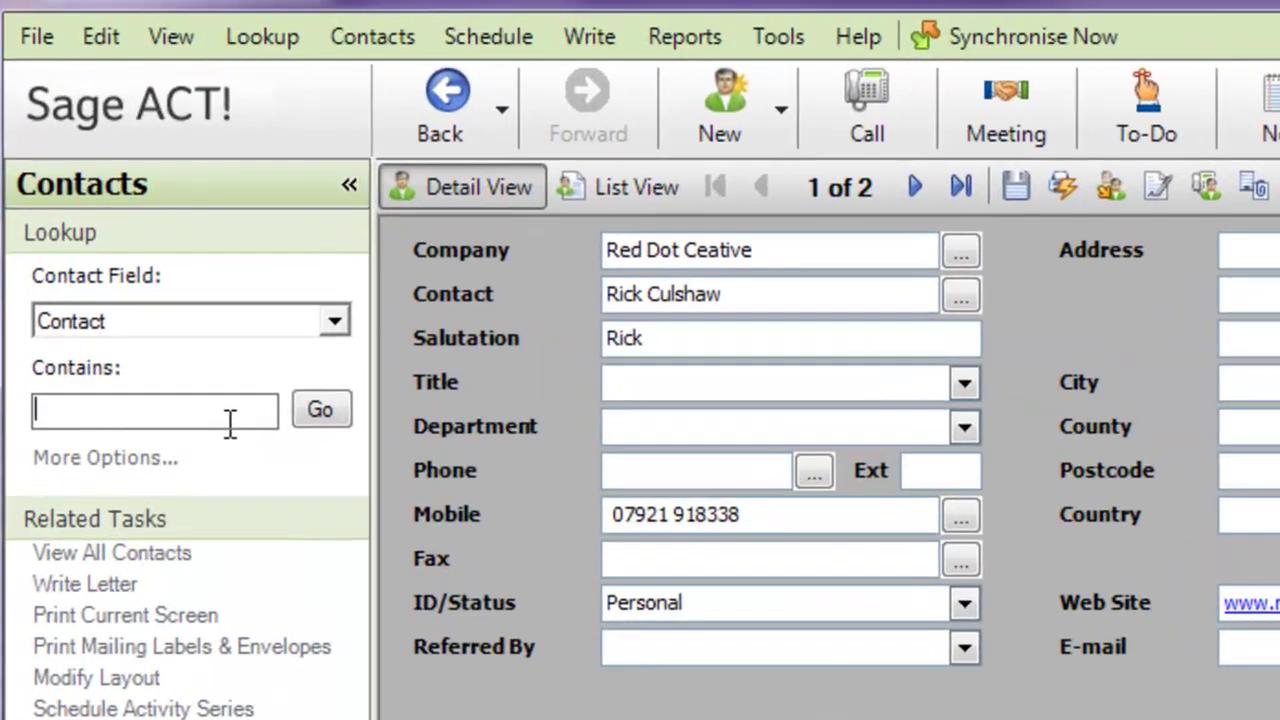
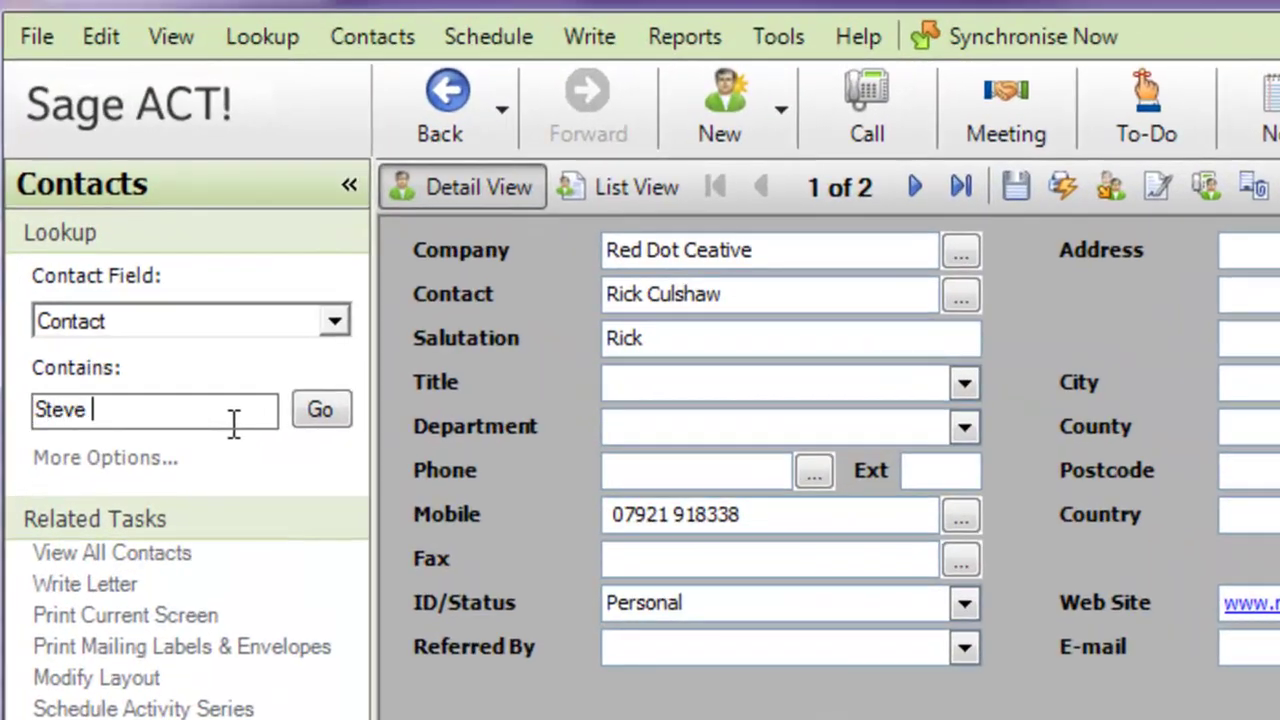
pyautogui.click(311, 413)
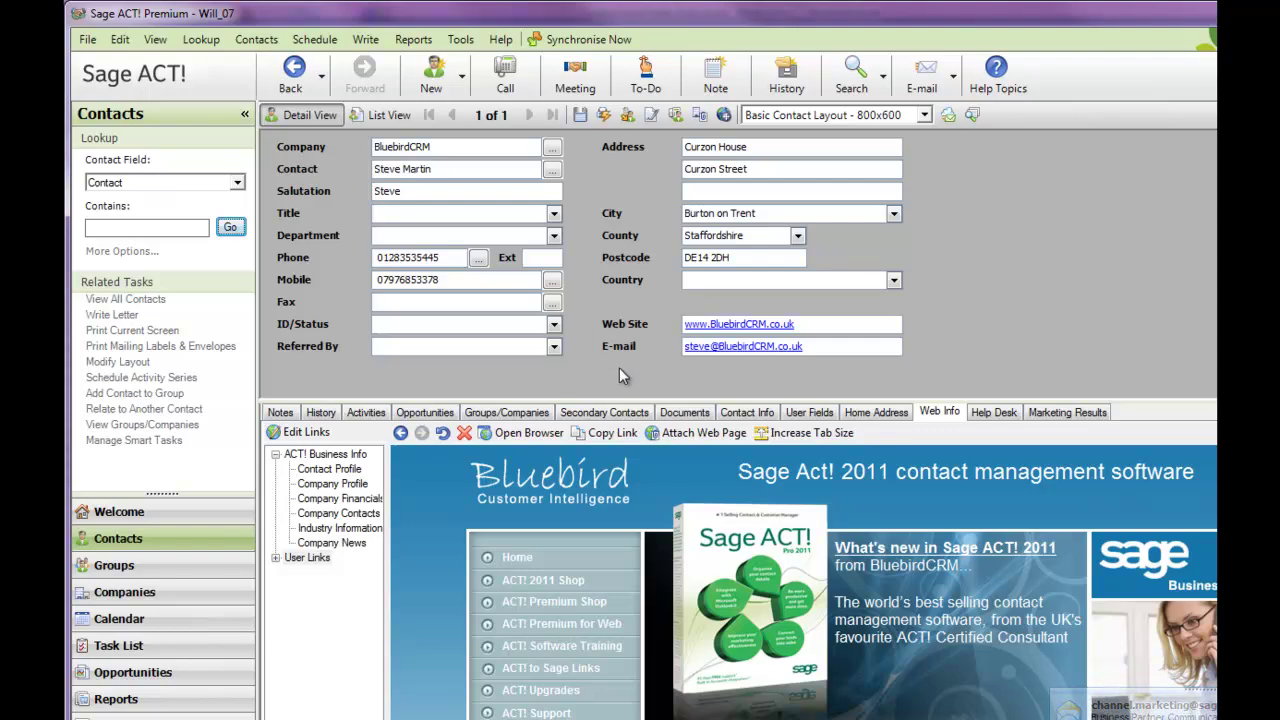
# Step: Show the contact's history and select the Call Attempted entry
pyautogui.click(322, 413)
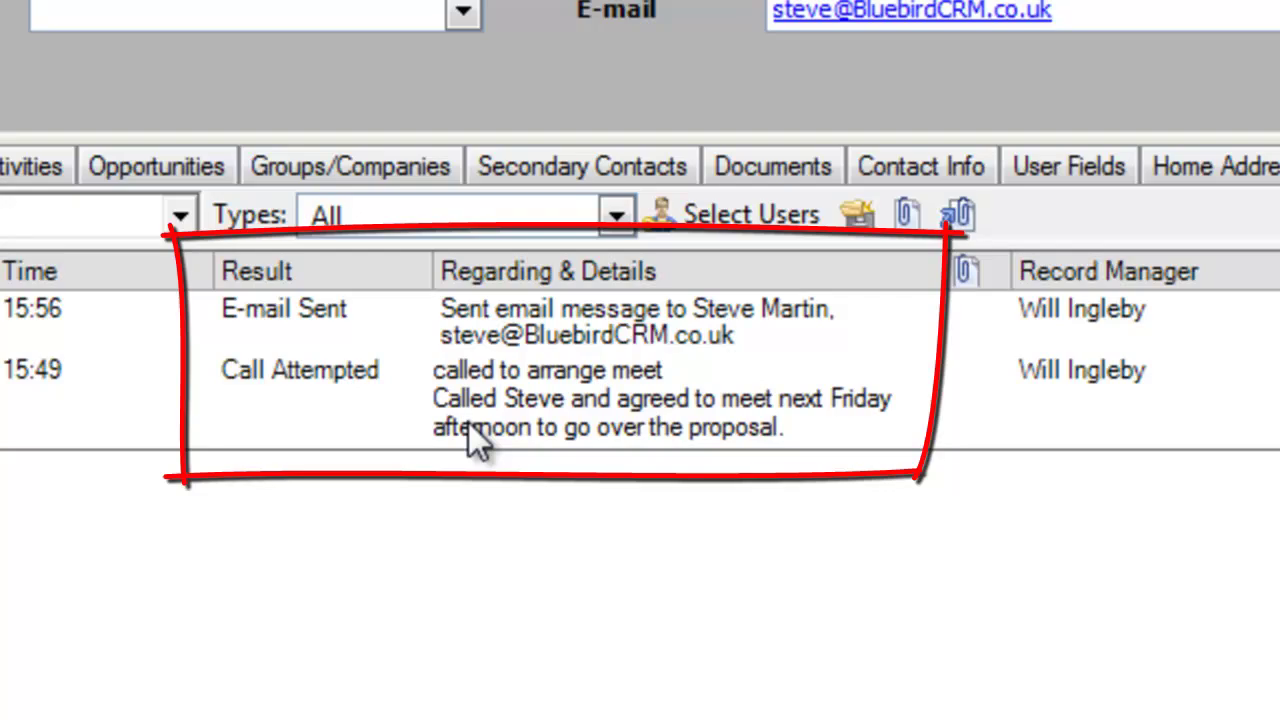
pyautogui.click(468, 422)
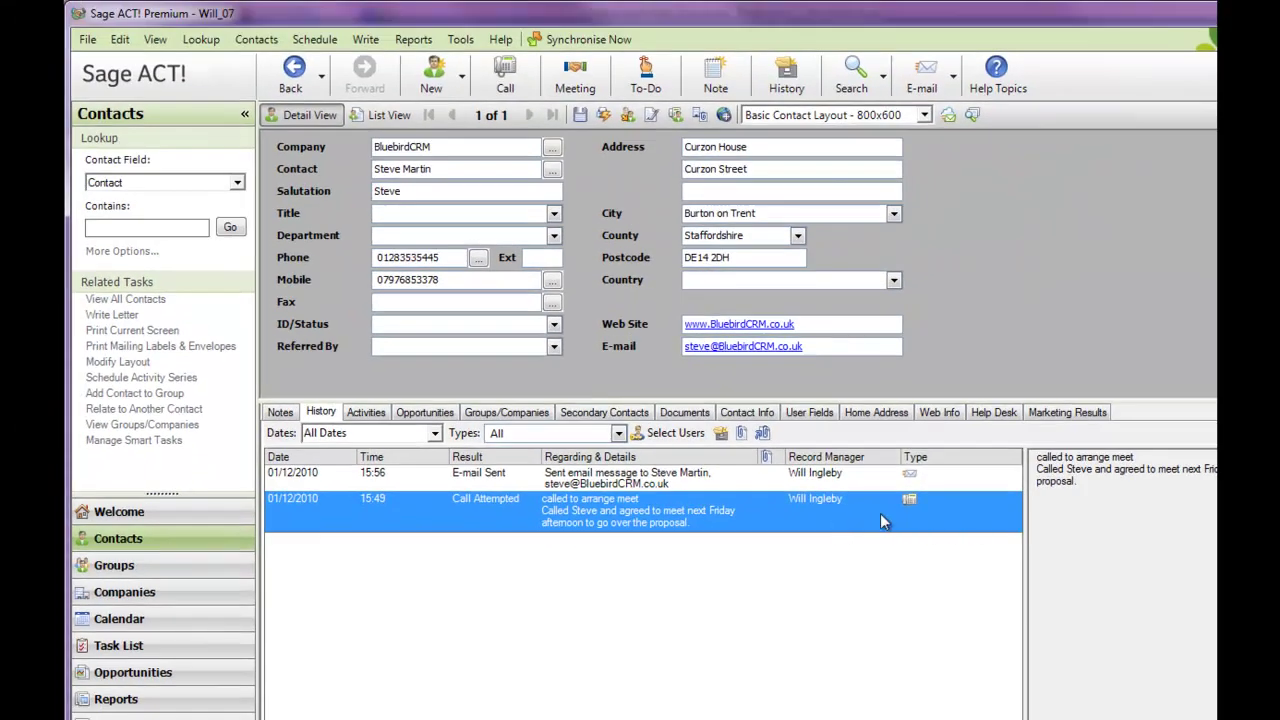
pyautogui.click(365, 413)
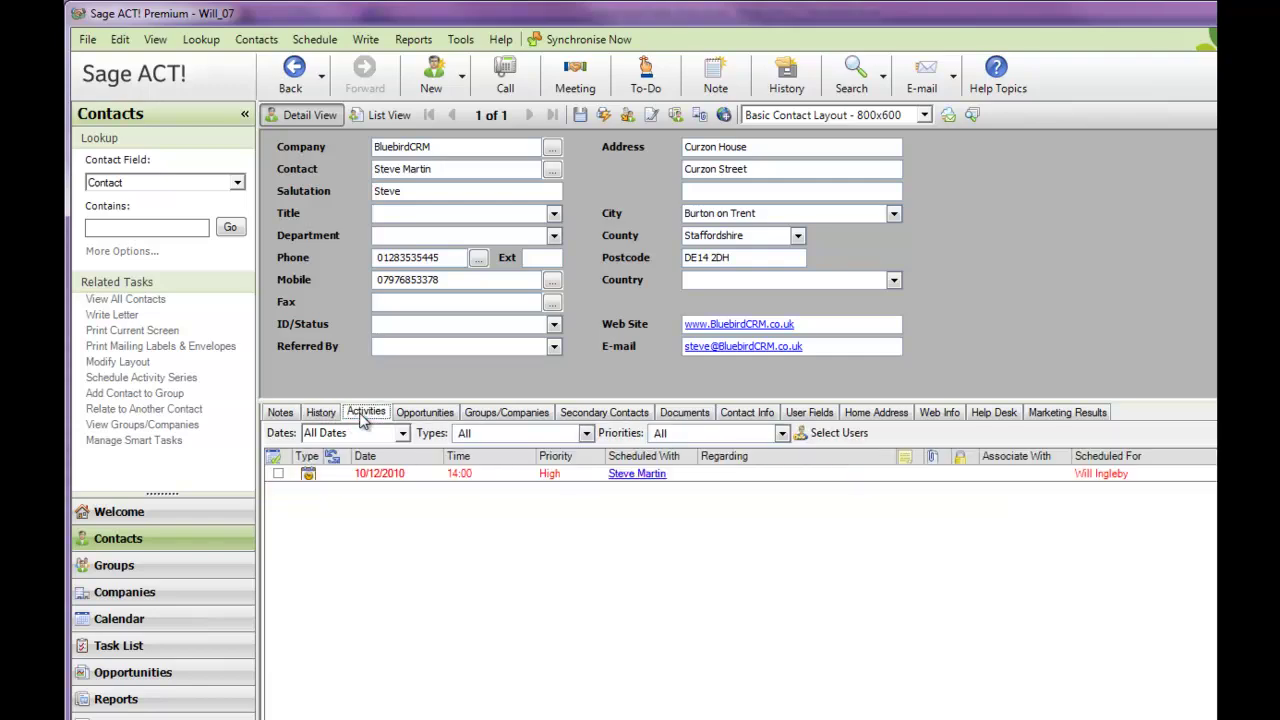
# Step: Review the contact's scheduled activity, then start a new note from the empty Notes list
pyautogui.doubleClick(535, 475)
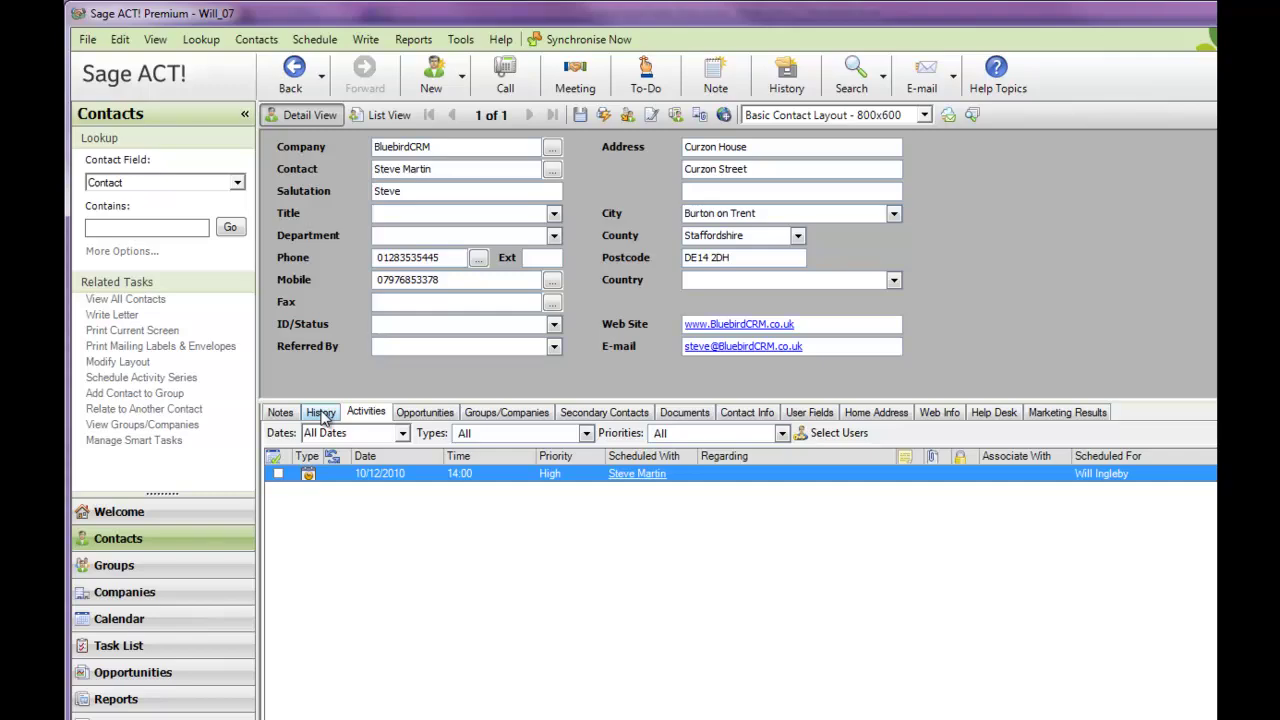
pyautogui.click(288, 414)
pyautogui.click(511, 432)
# Step: Save the note 'Beware of the dog!!' and bring the Handheld Contact window into view
pyautogui.write('Beware of the dog!!')
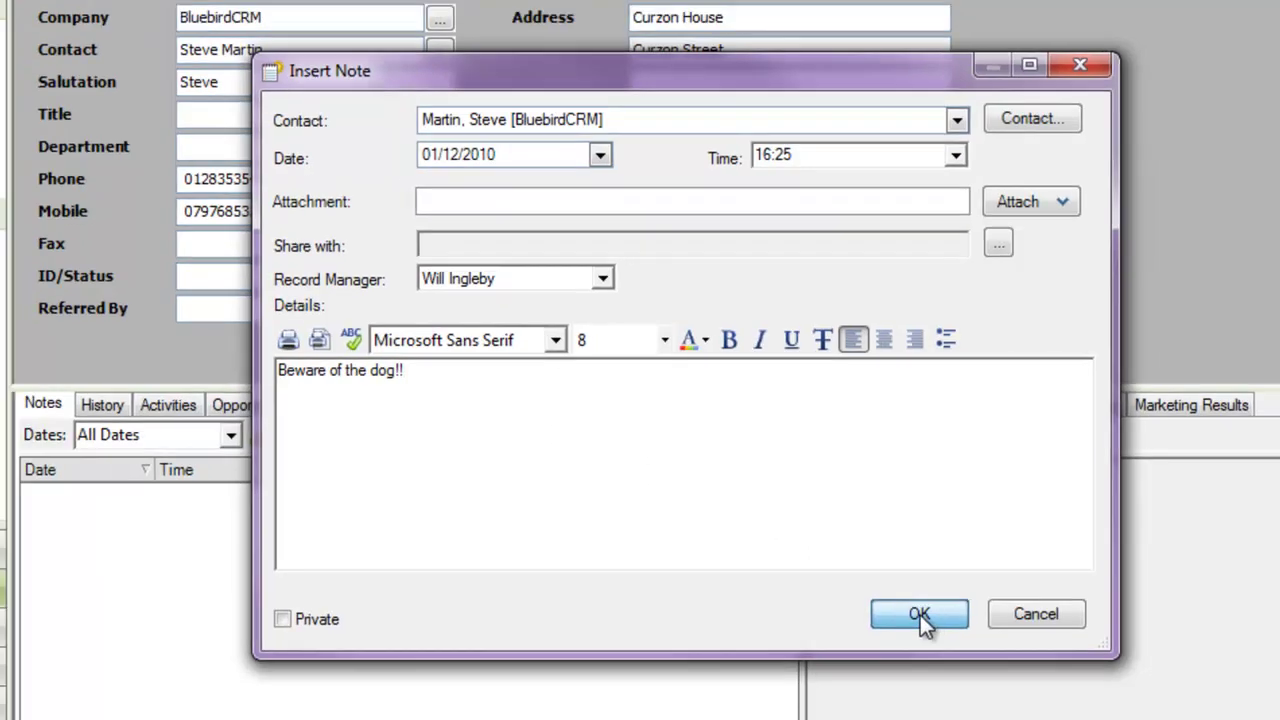
pyautogui.click(920, 615)
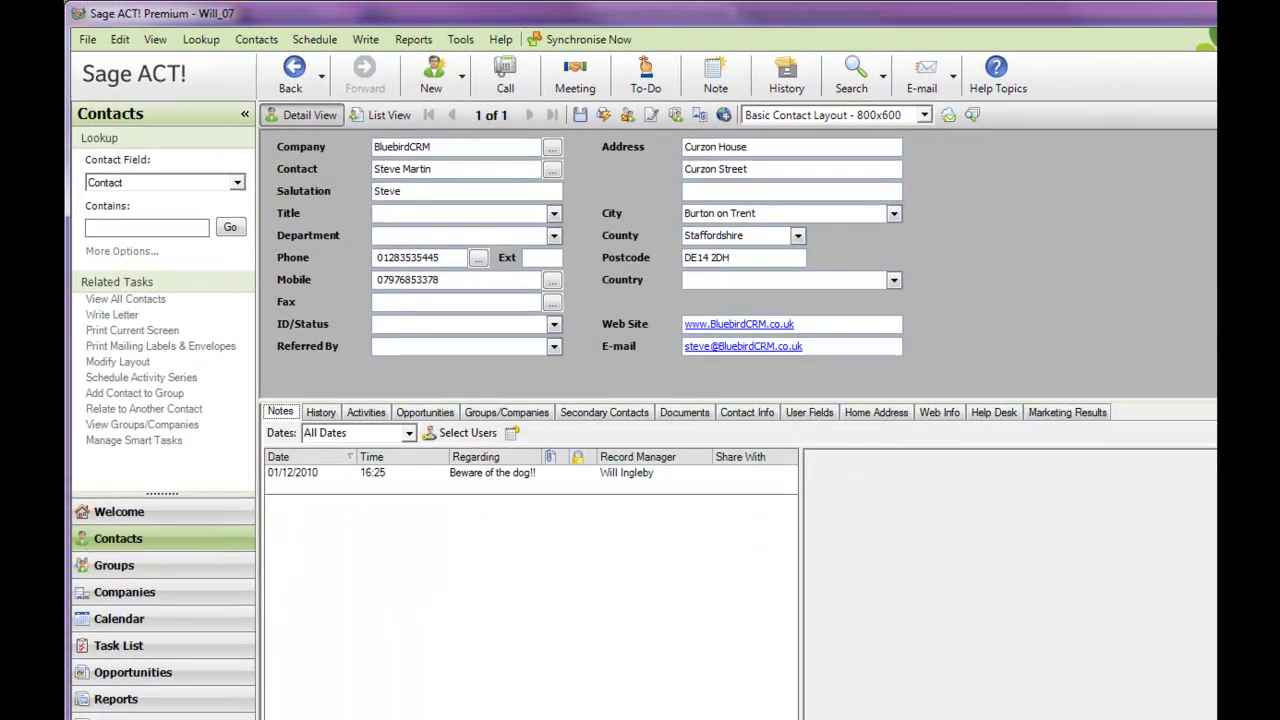
pyautogui.moveTo(1279, 207)
pyautogui.mouseDown()
pyautogui.moveTo(1120, 207)
pyautogui.moveTo(808, 163)
pyautogui.mouseUp()
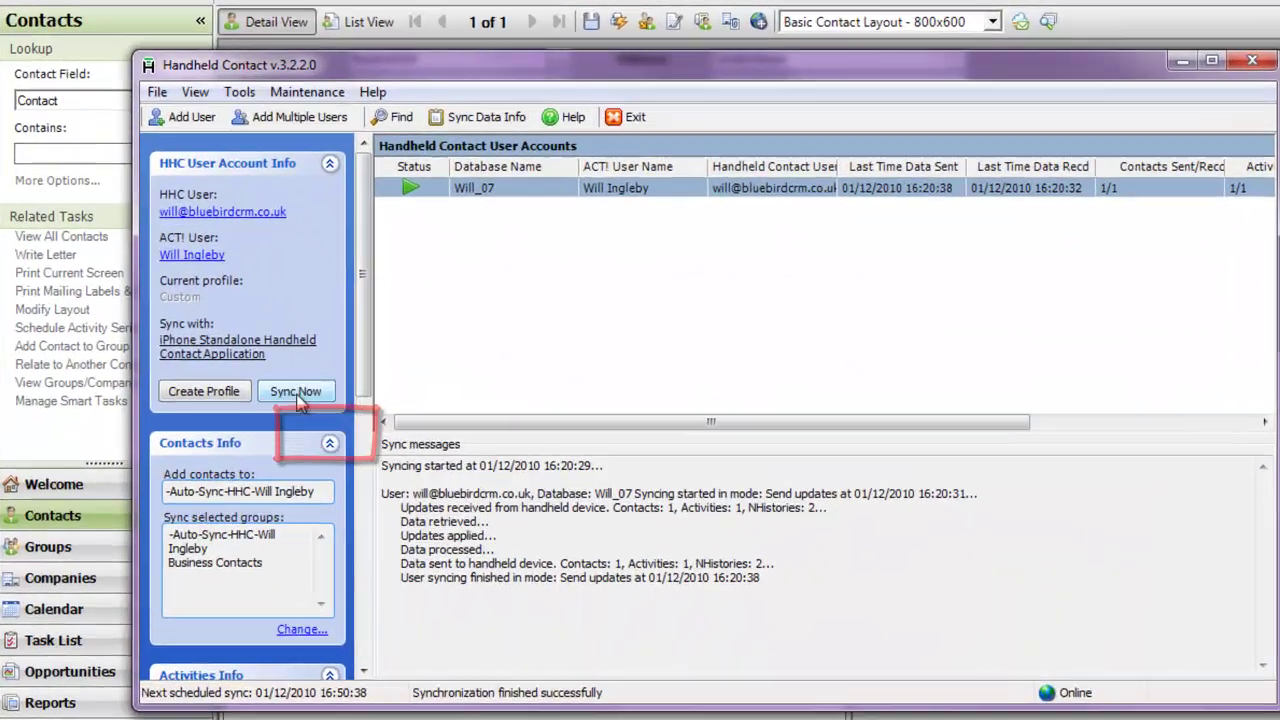
# Step: Run Sync Now to exchange ACT! data with the iPhone
pyautogui.click(328, 431)
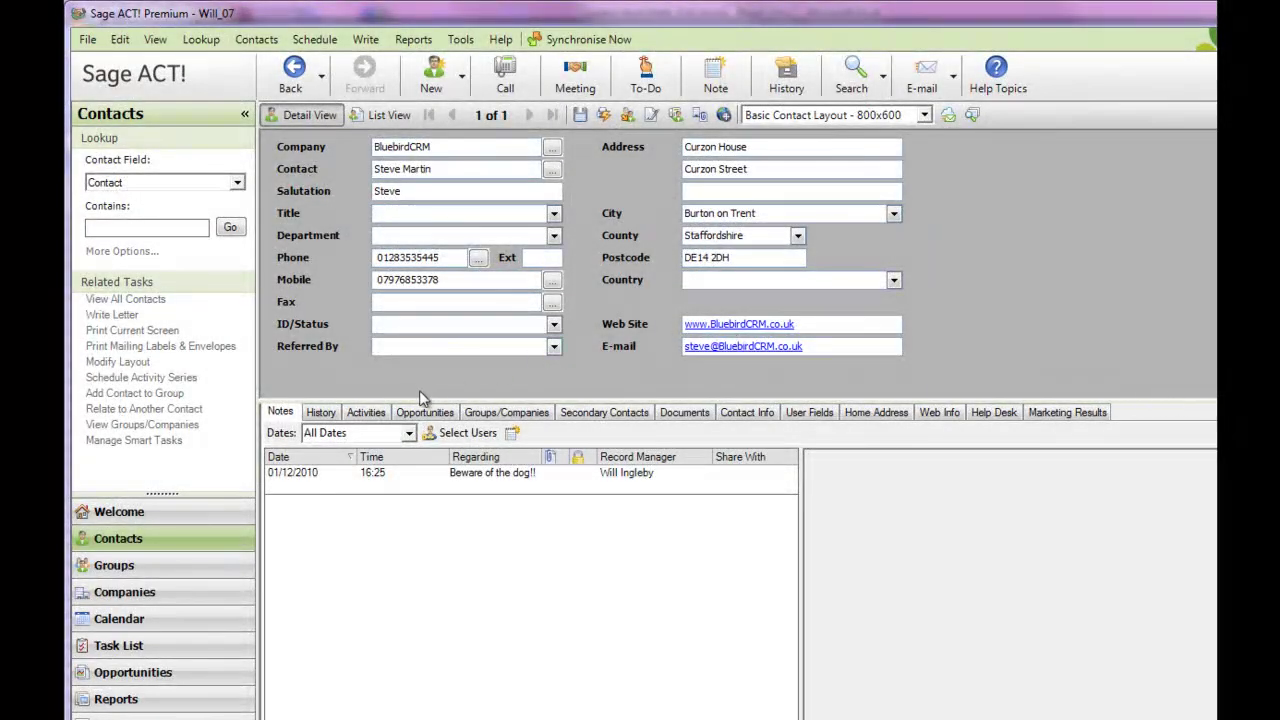
# Step: Show the contact's history and select the synced 16:28 E-mail Sent text message
pyautogui.click(320, 412)
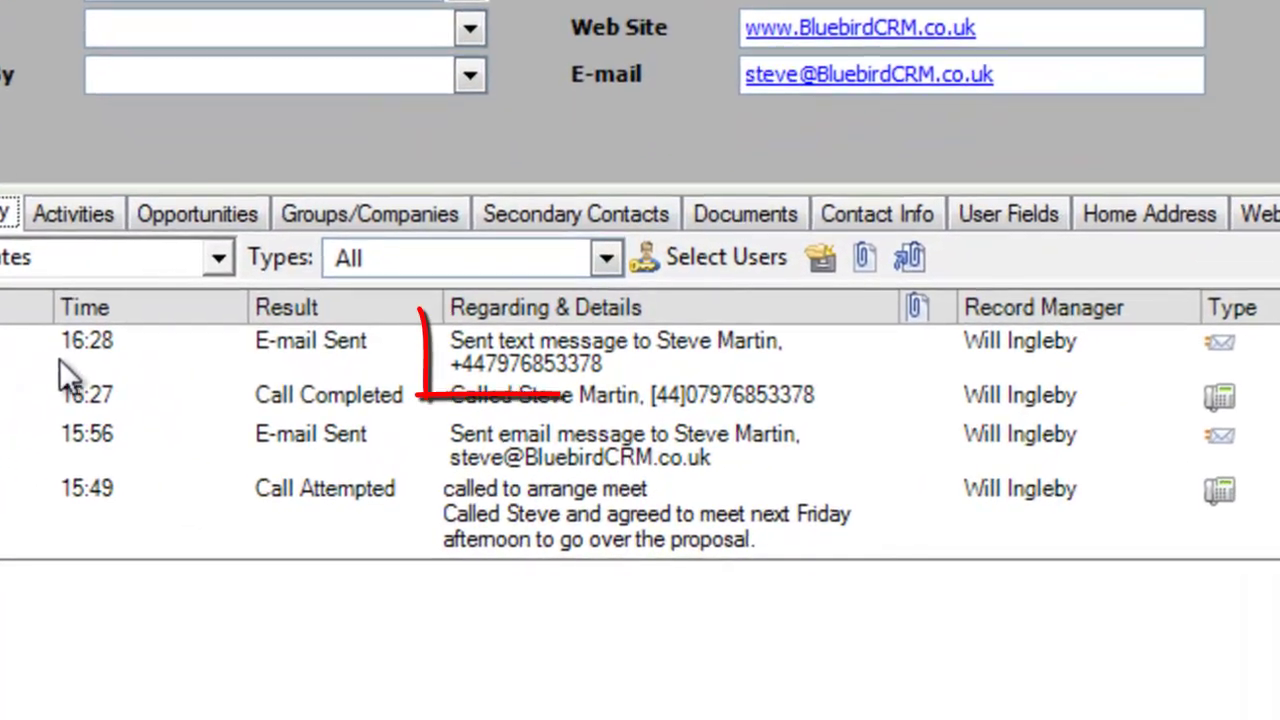
pyautogui.click(567, 371)
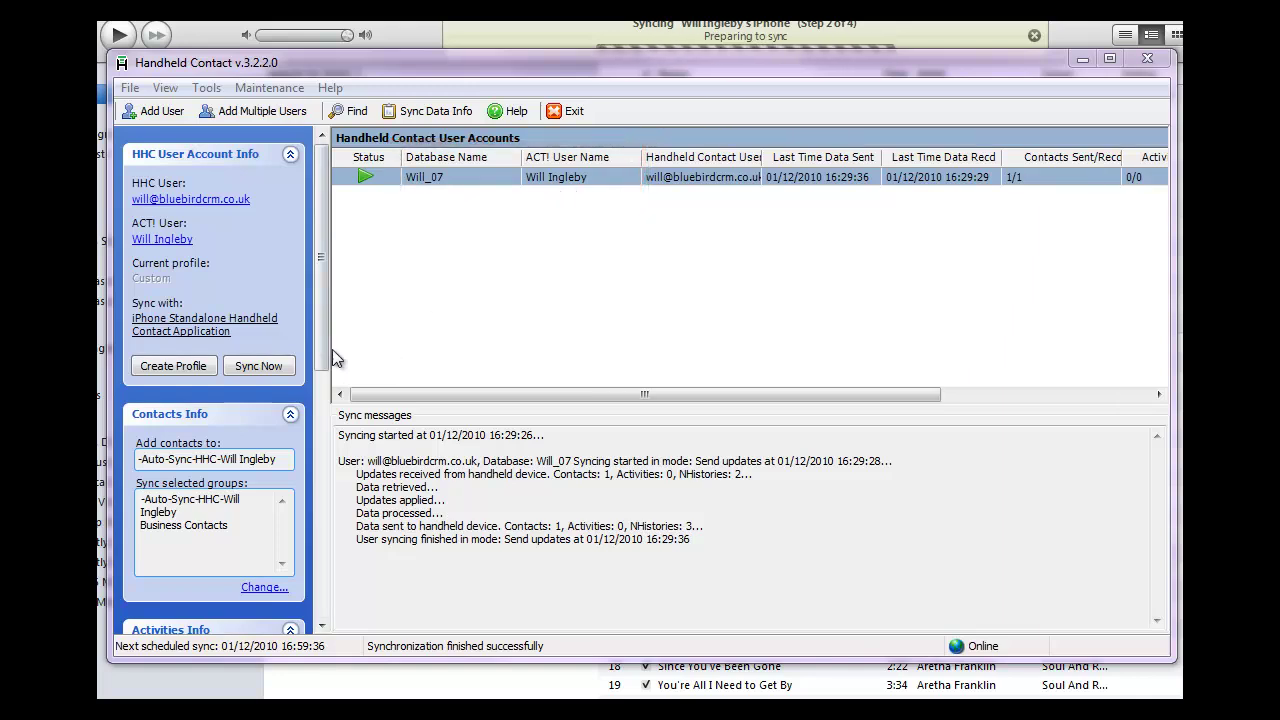
pyautogui.moveTo(326, 352); pyautogui.dragTo(320, 450)
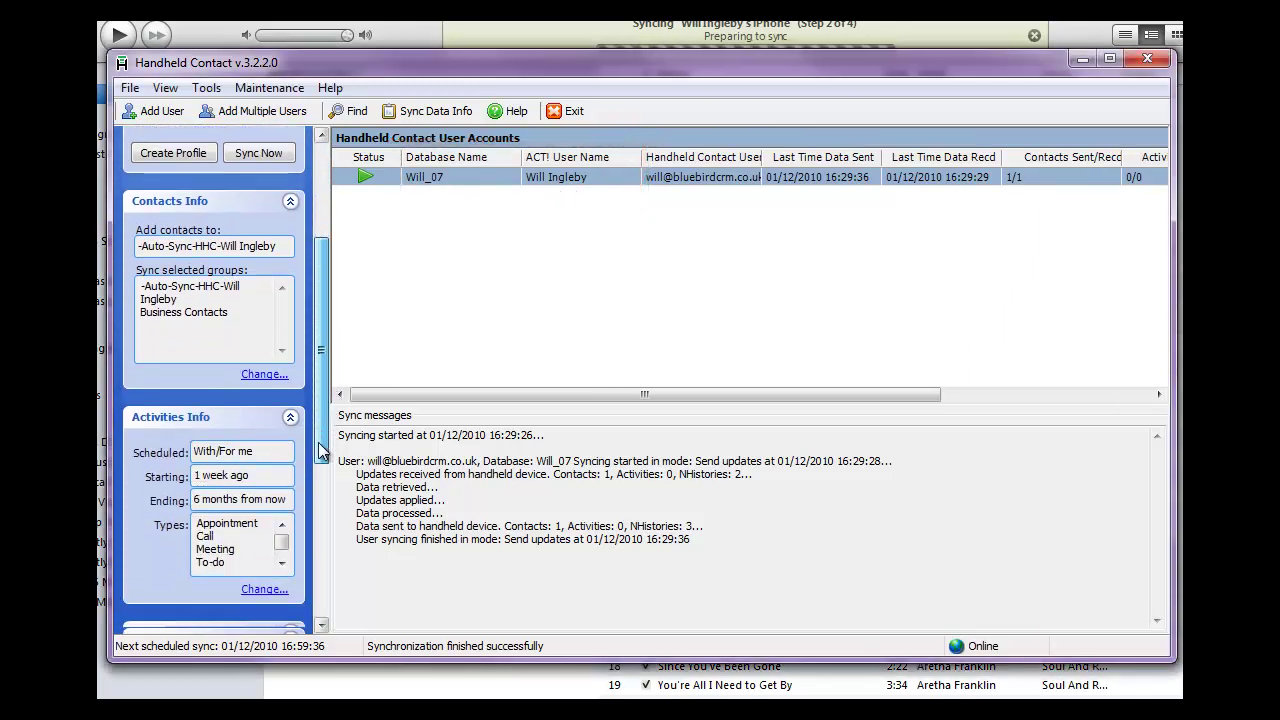
pyautogui.scroll(-3, 318, 440)
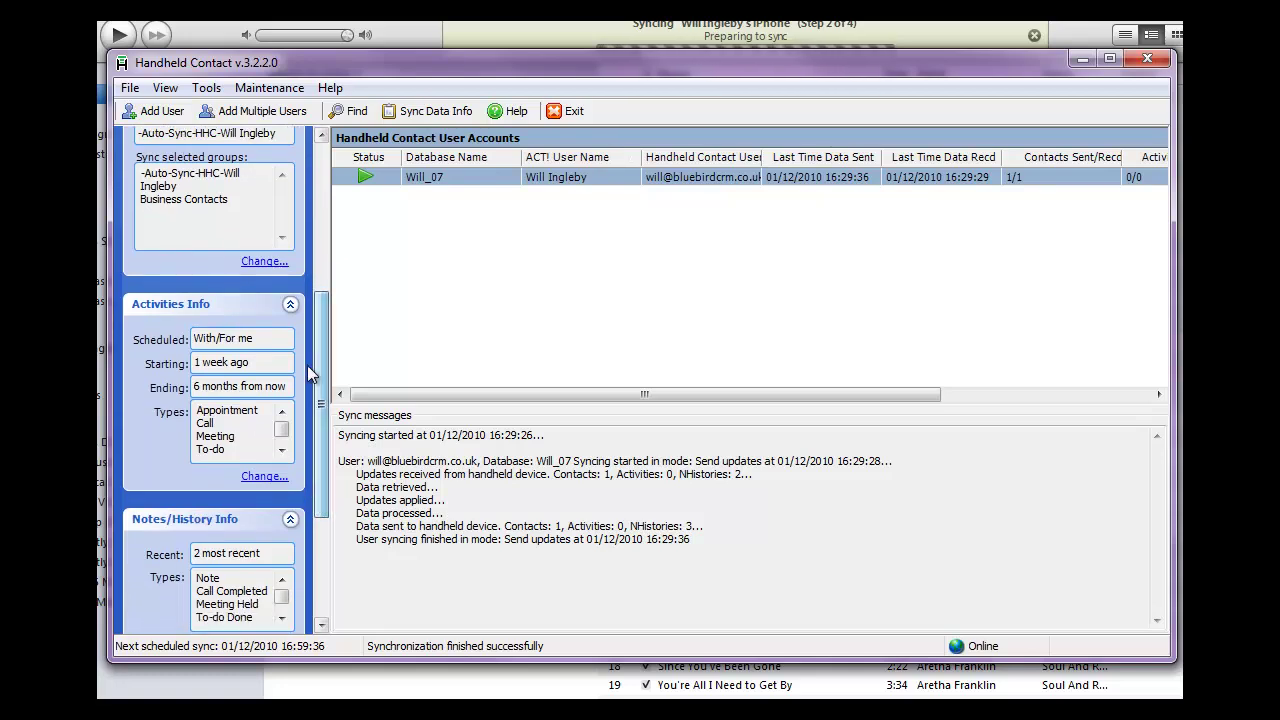
pyautogui.click(266, 262)
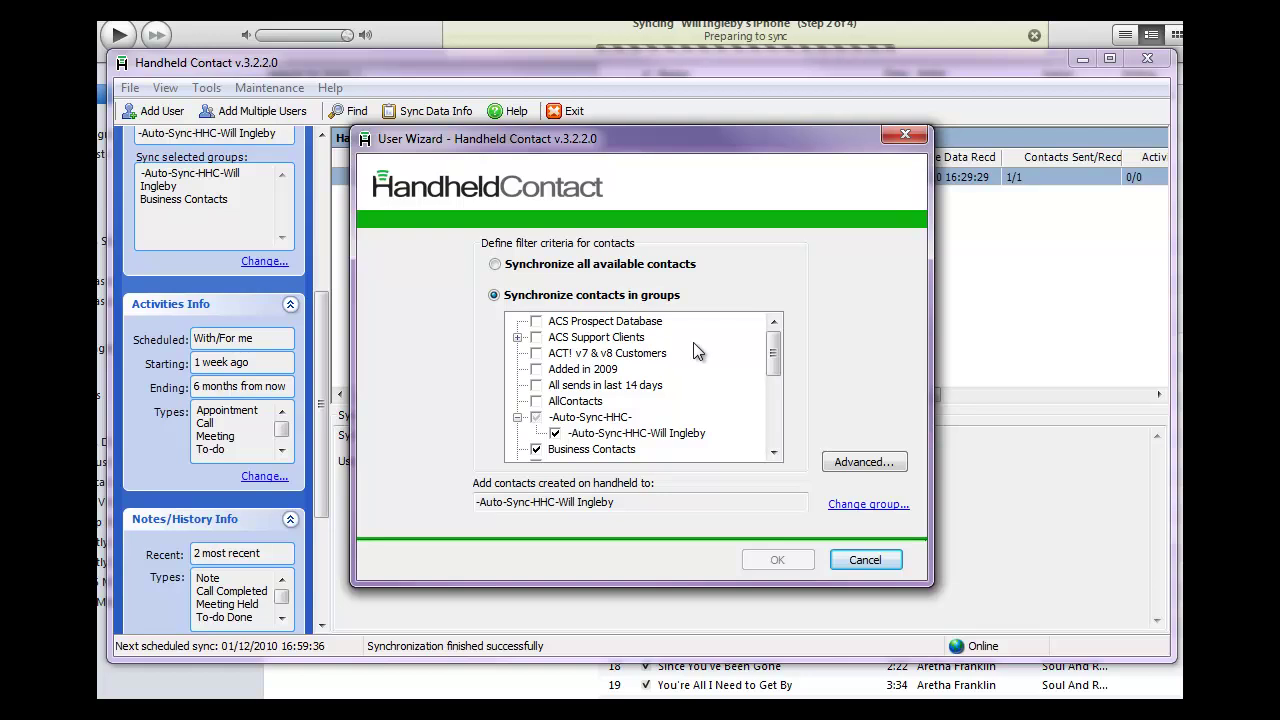
pyautogui.moveTo(773, 355)
pyautogui.mouseDown()
pyautogui.moveTo(773, 428)
pyautogui.moveTo(776, 367)
pyautogui.mouseUp()
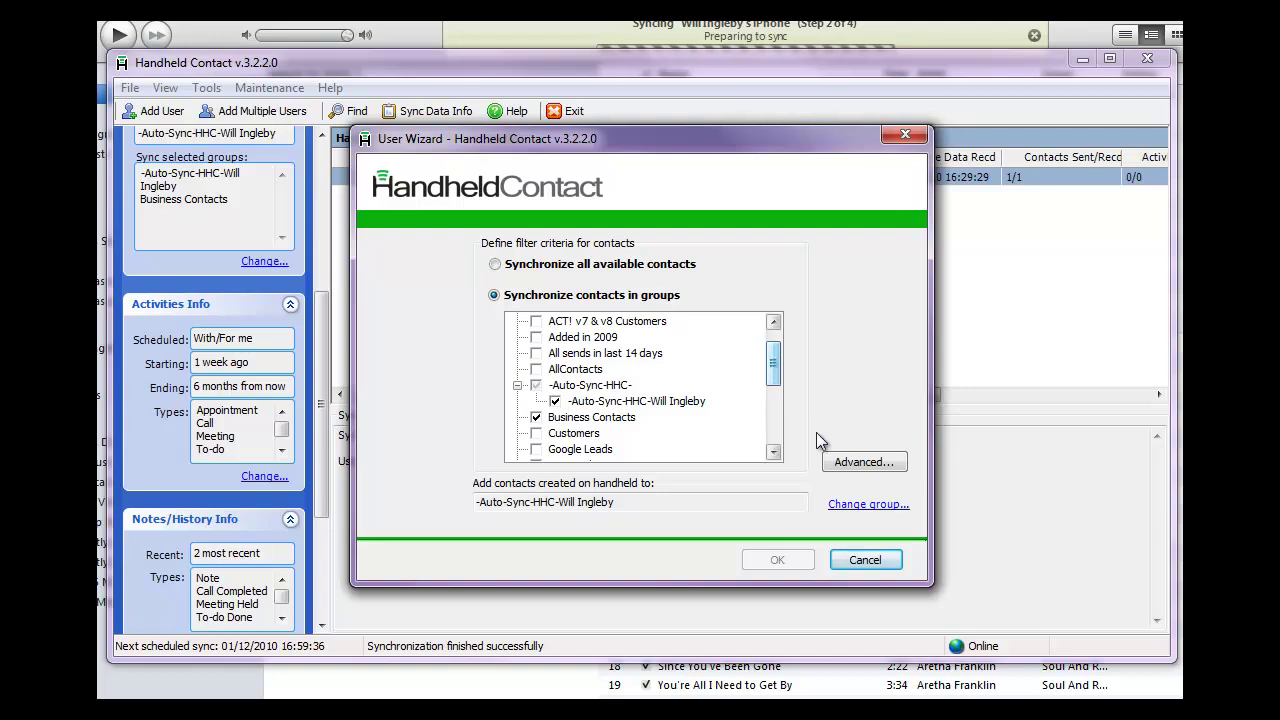
pyautogui.click(858, 562)
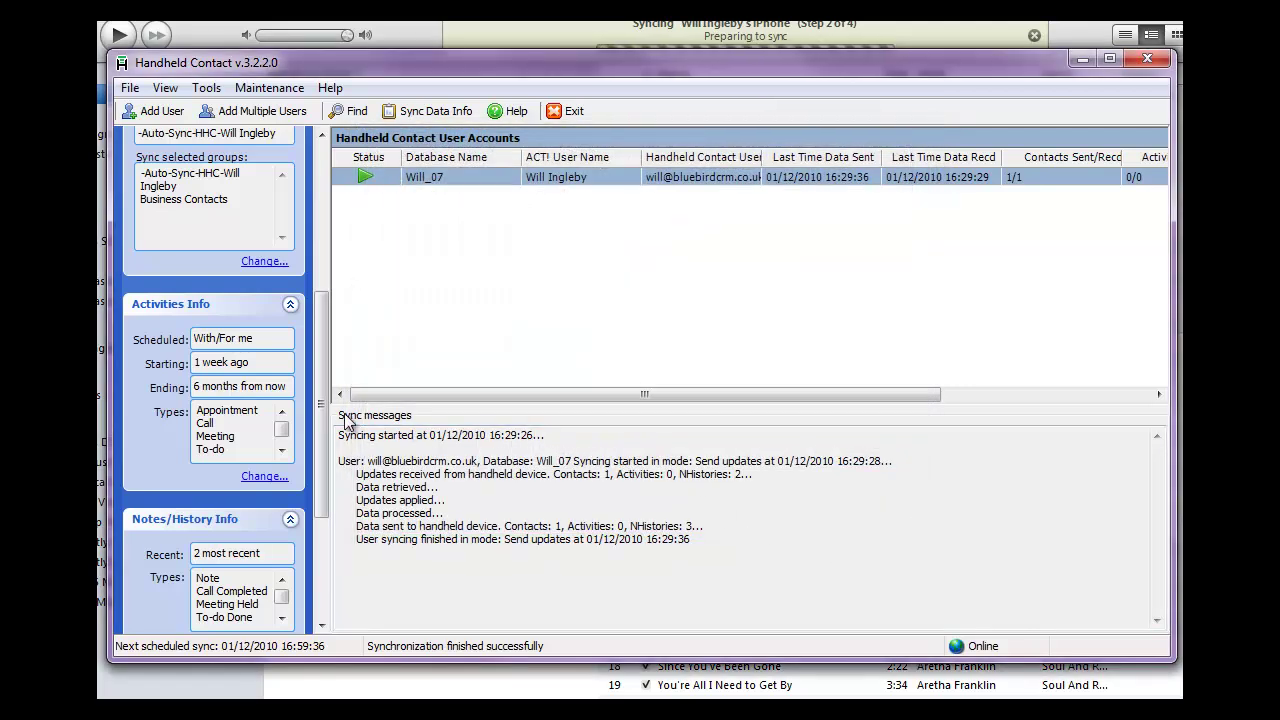
pyautogui.scroll(-2, 323, 356)
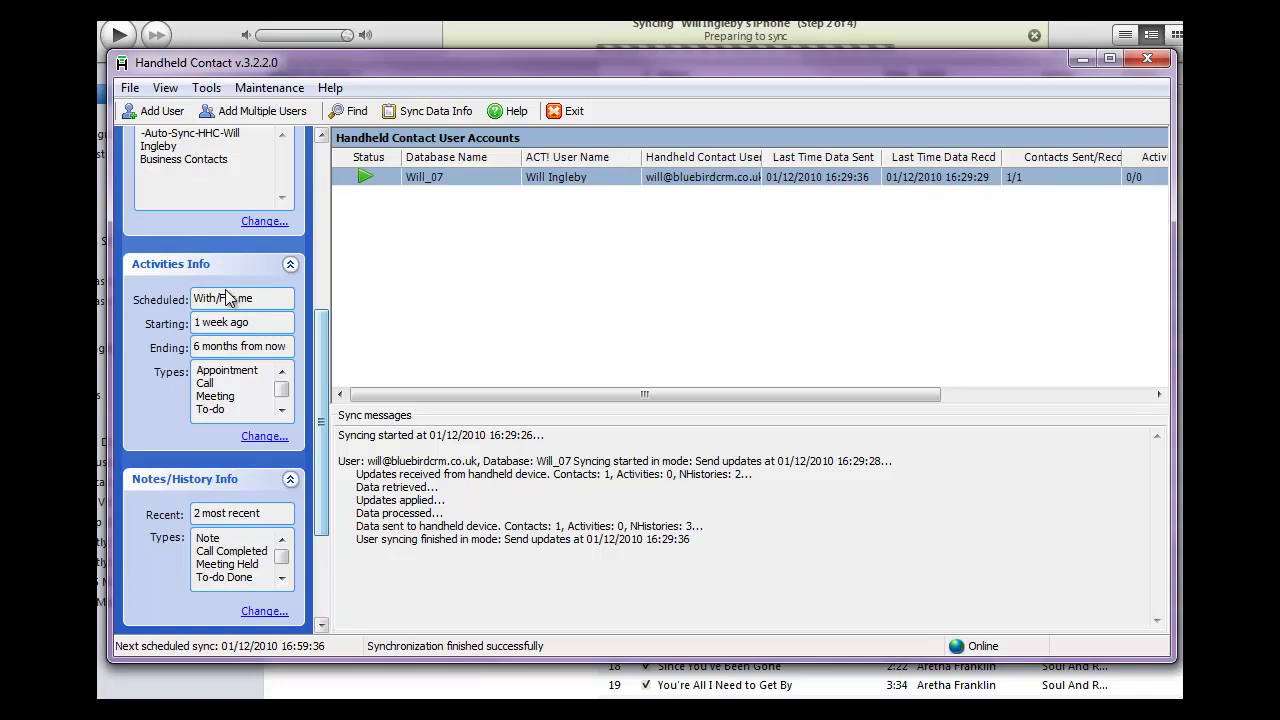
pyautogui.click(248, 440)
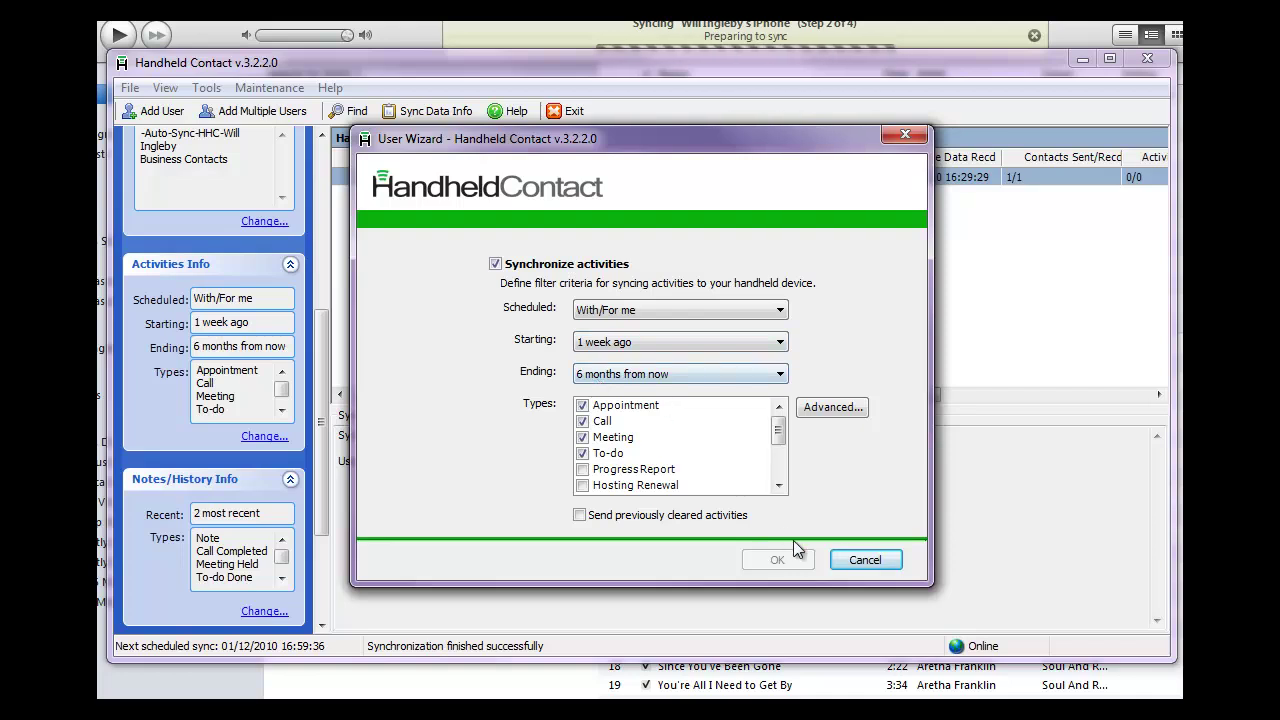
pyautogui.click(864, 560)
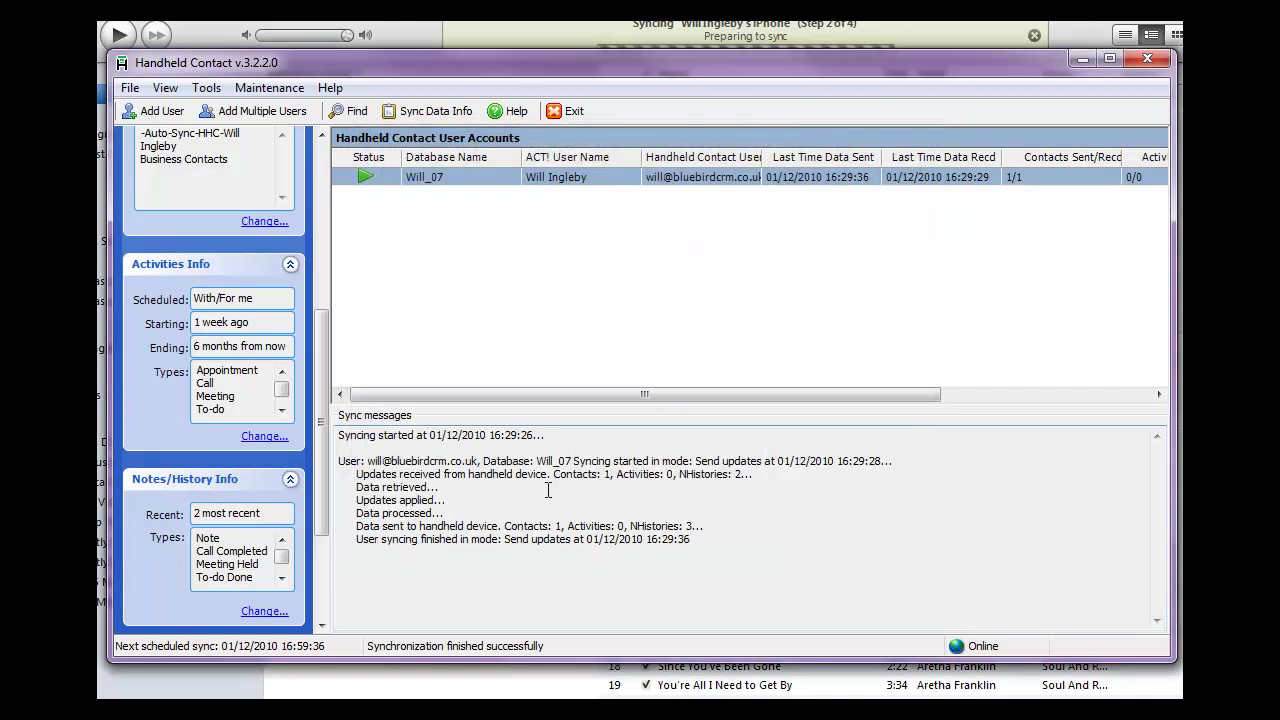
pyautogui.moveTo(322, 415); pyautogui.dragTo(323, 498)
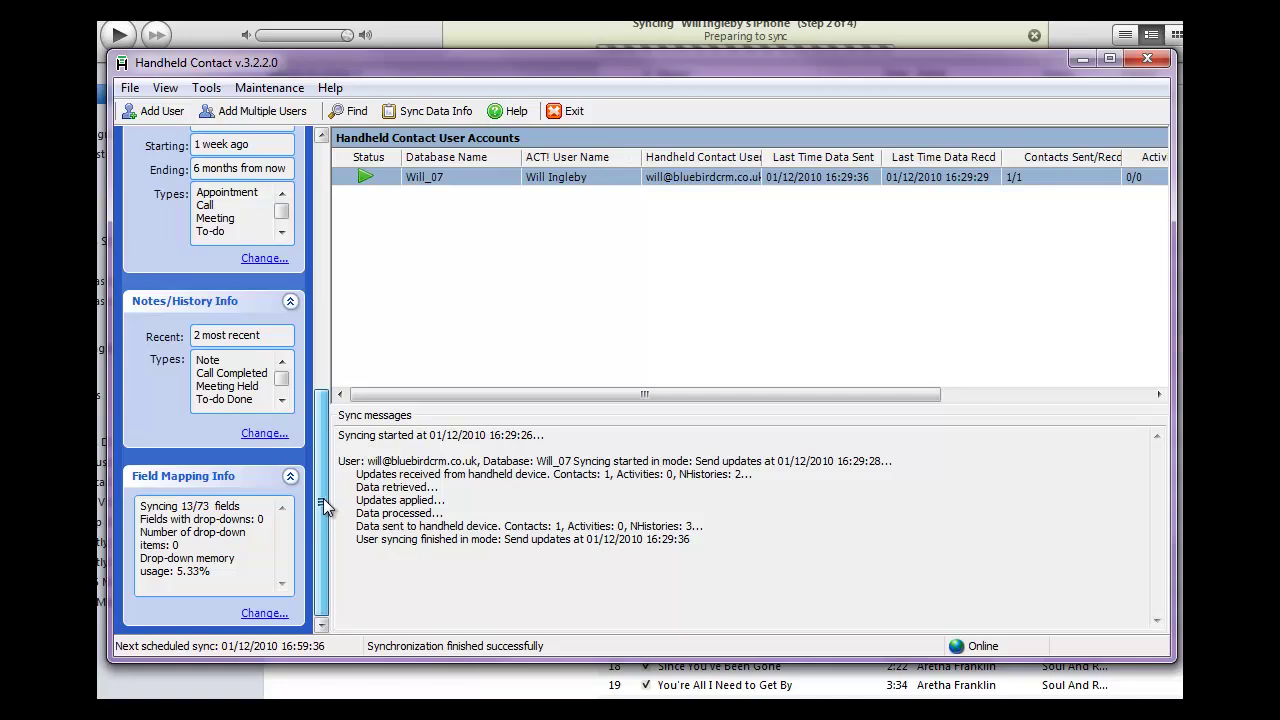
# Step: Check the Notes/History filter, left at 2 most recent, then view the Field Mapping settings
pyautogui.click(262, 436)
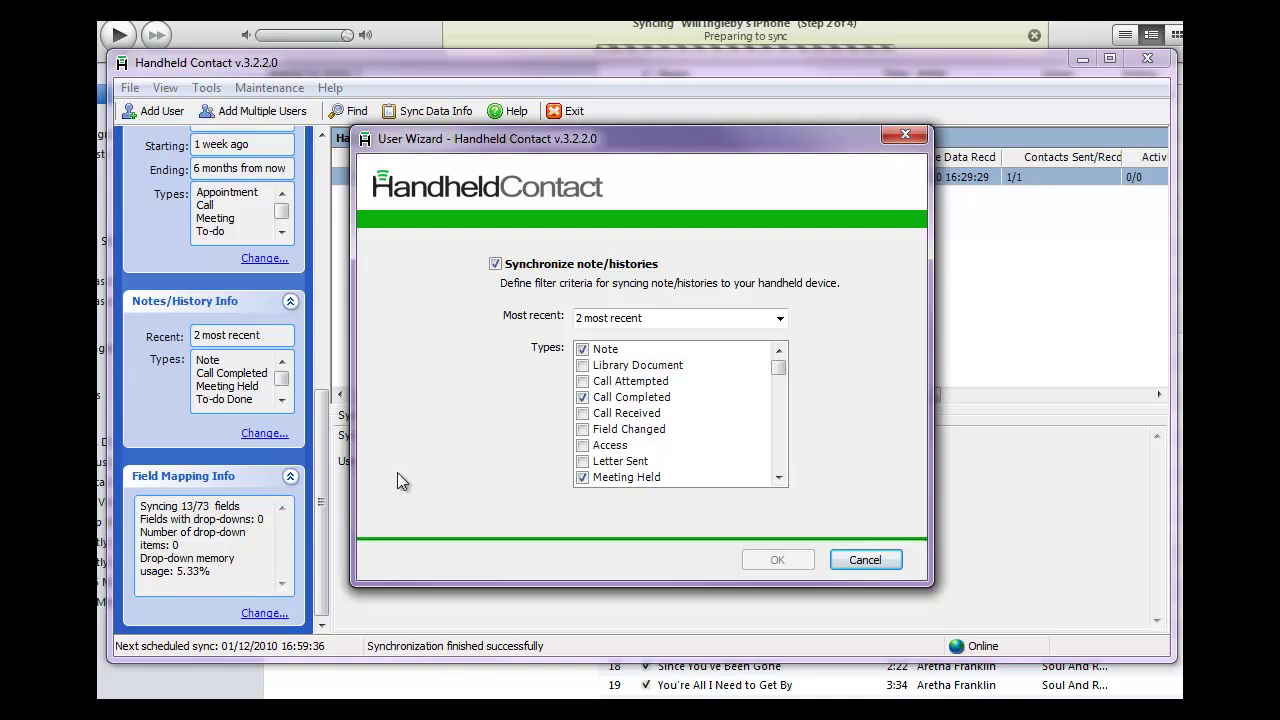
pyautogui.click(781, 320)
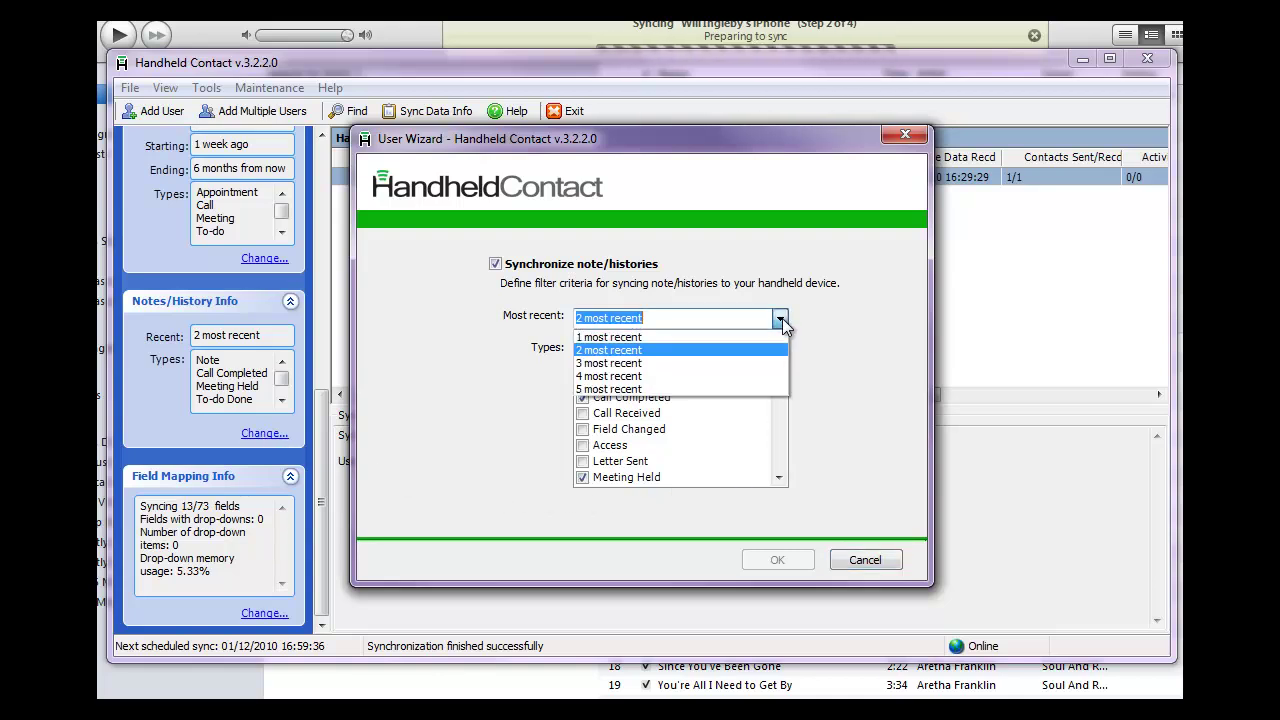
pyautogui.click(781, 320)
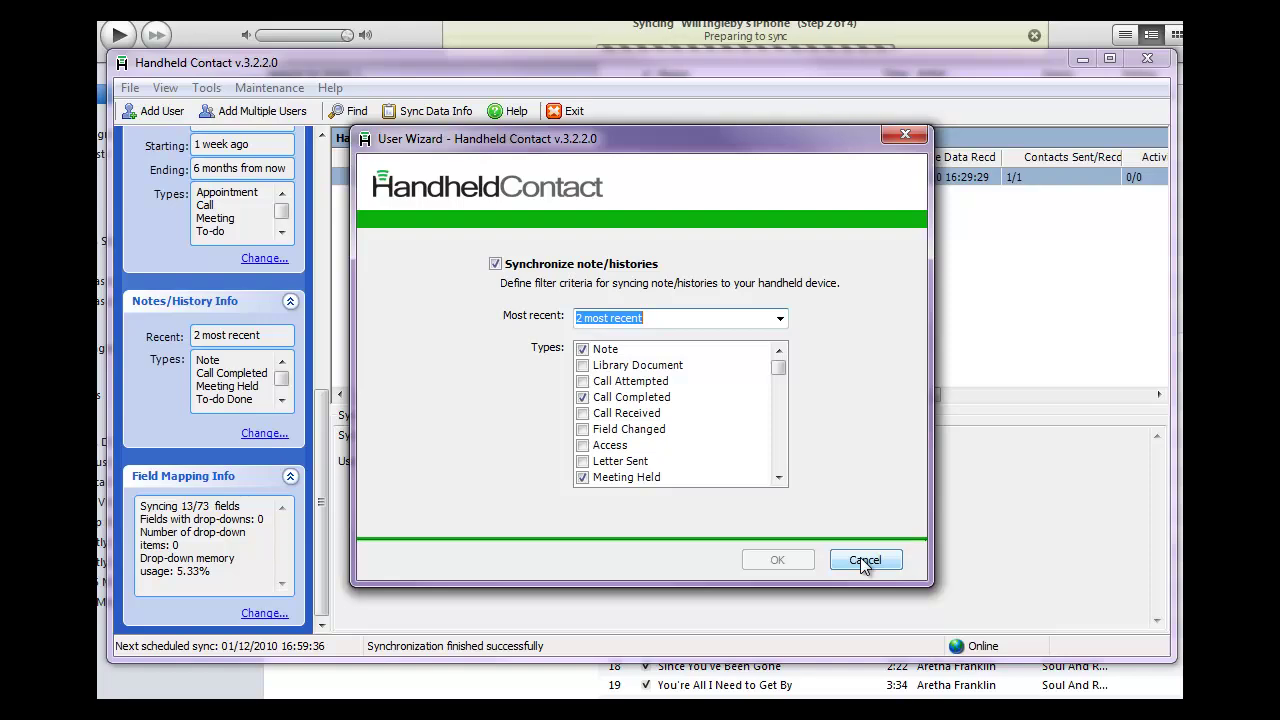
pyautogui.click(864, 561)
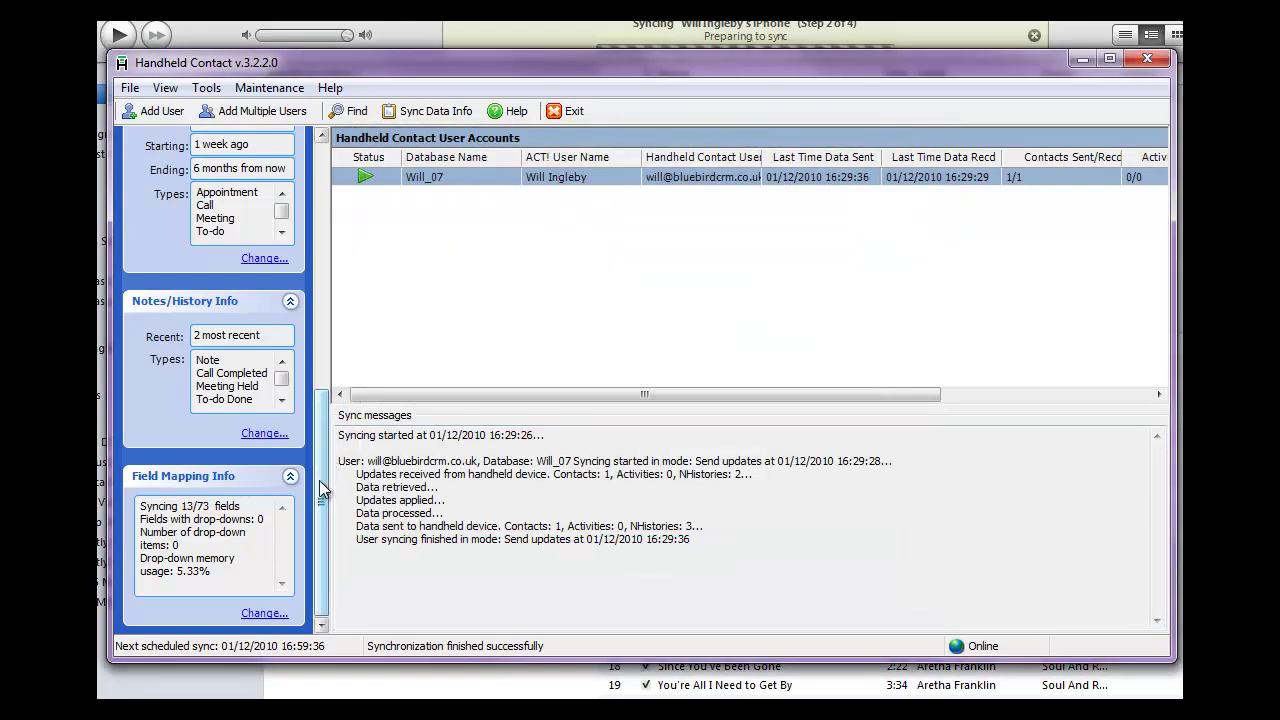
pyautogui.click(262, 614)
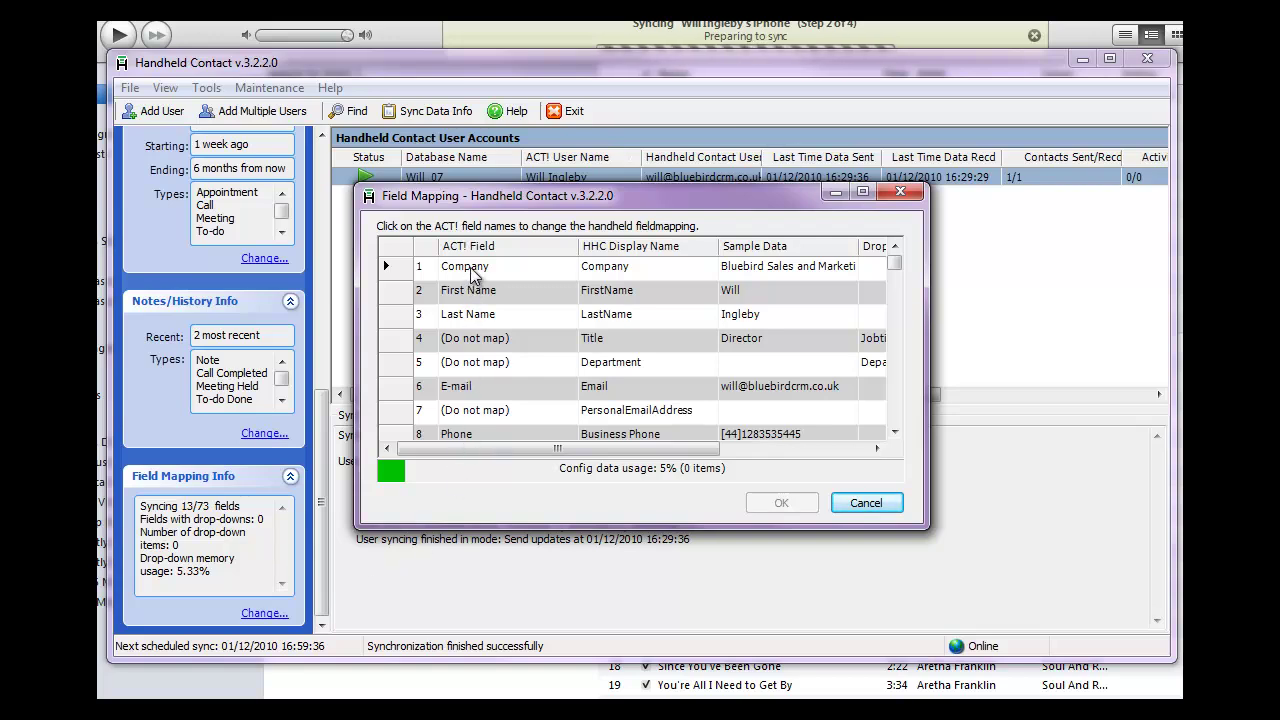
pyautogui.moveTo(894, 270); pyautogui.dragTo(894, 294)
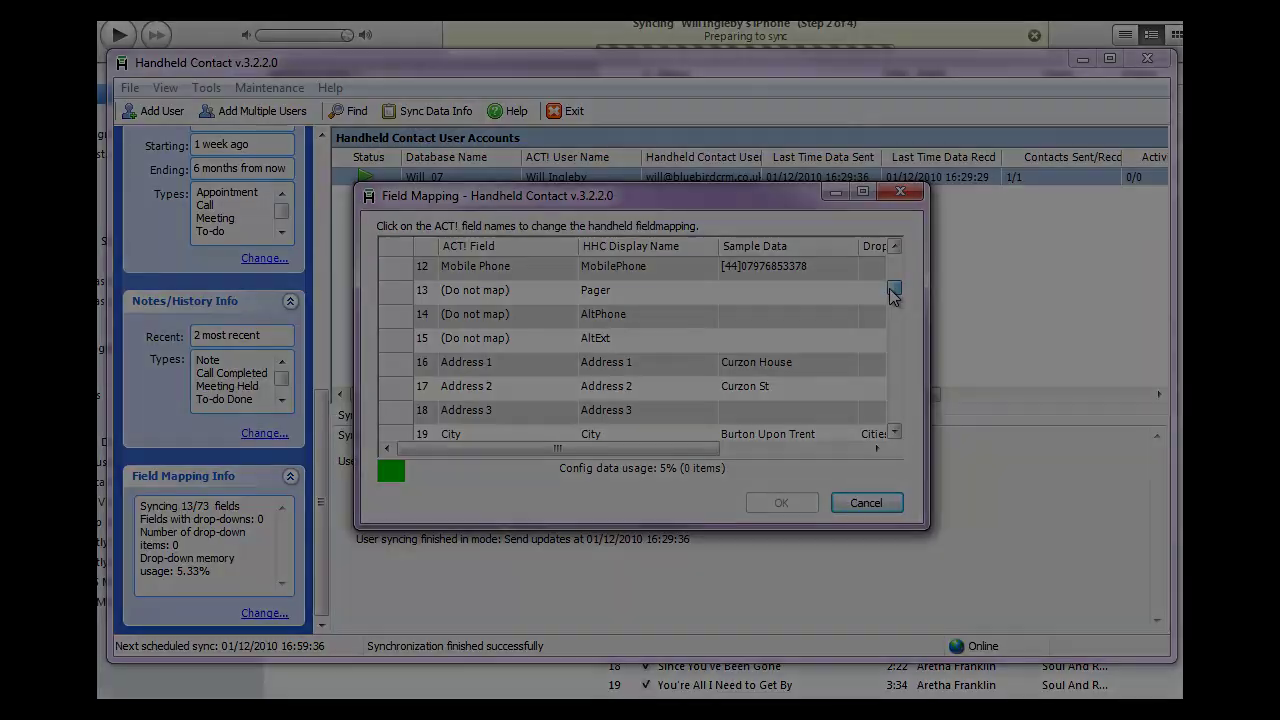